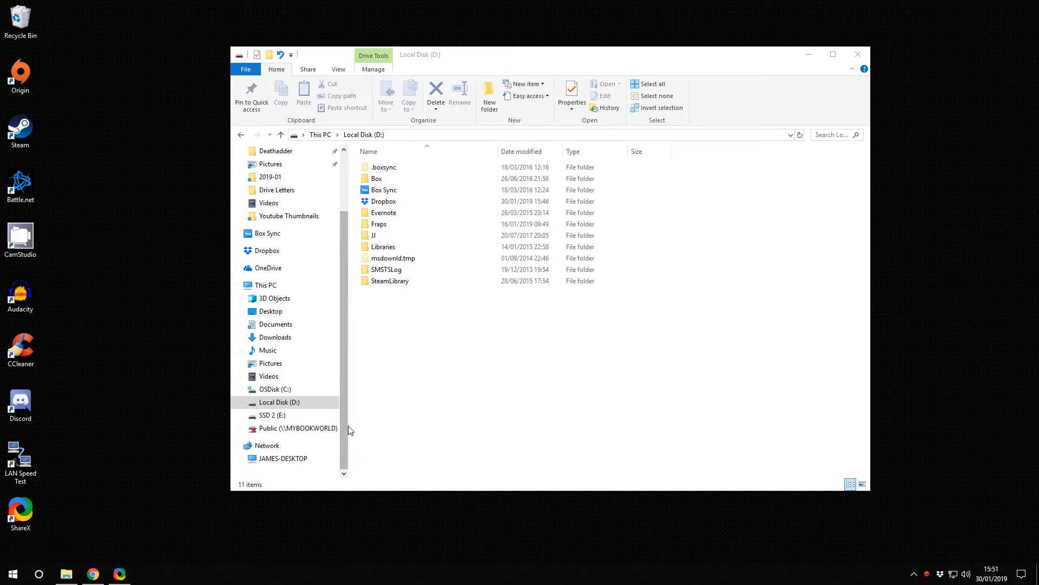
Review the drive list in File Explorer, then launch regedit from the Run box.
drag(347, 426, 361, 432)
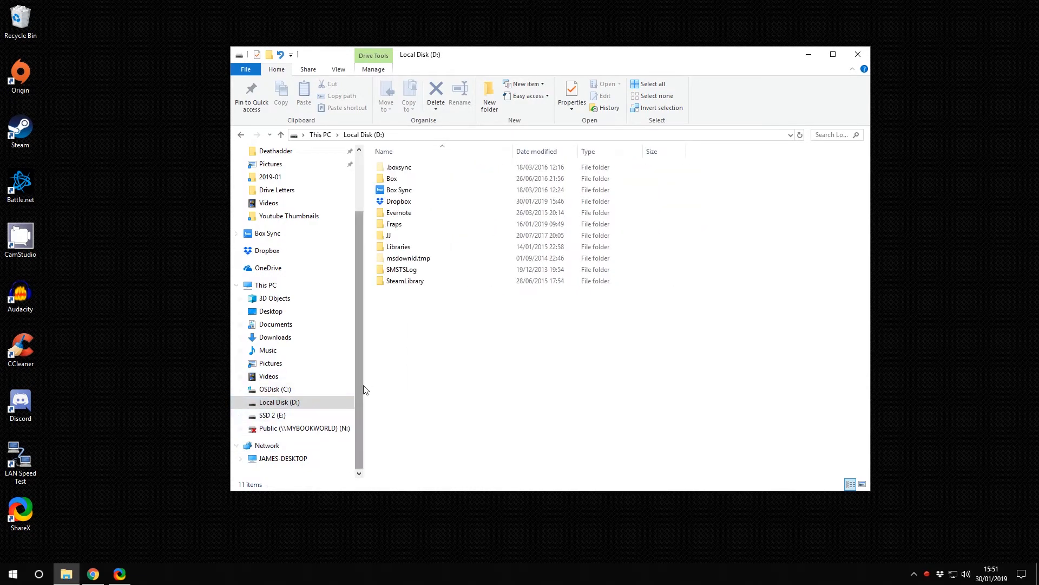
drag(360, 390, 388, 397)
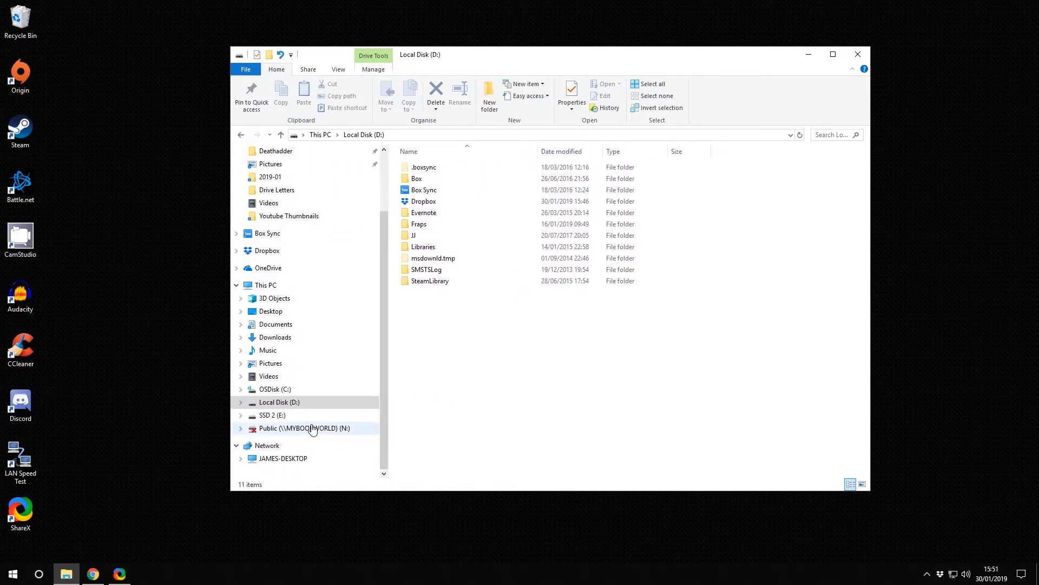
key(super+r)
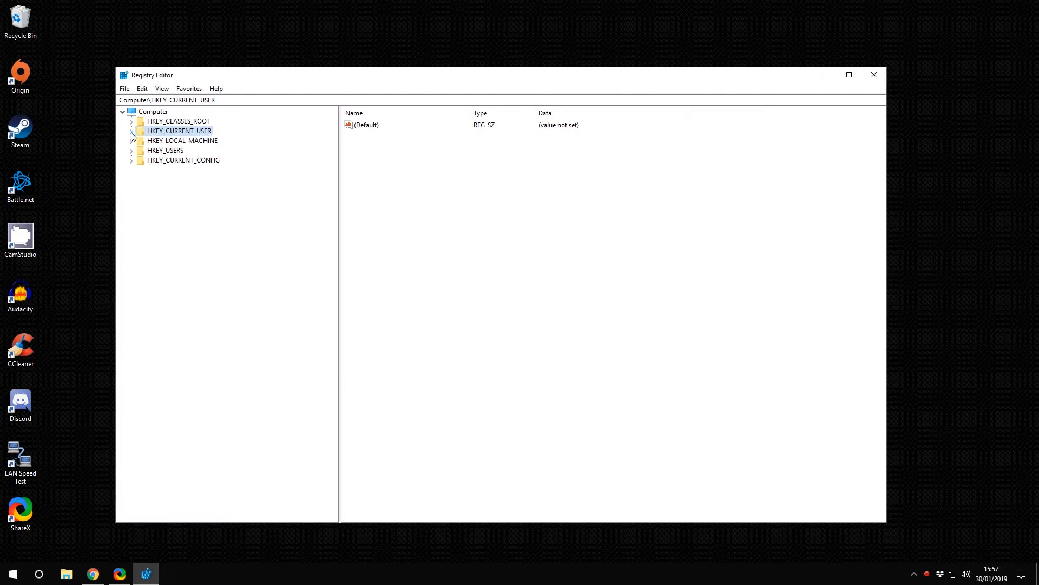
Navigate to HKEY_CURRENT_USER\Software\Microsoft\Windows\CurrentVersion\Explorer and list its values.
click(132, 131)
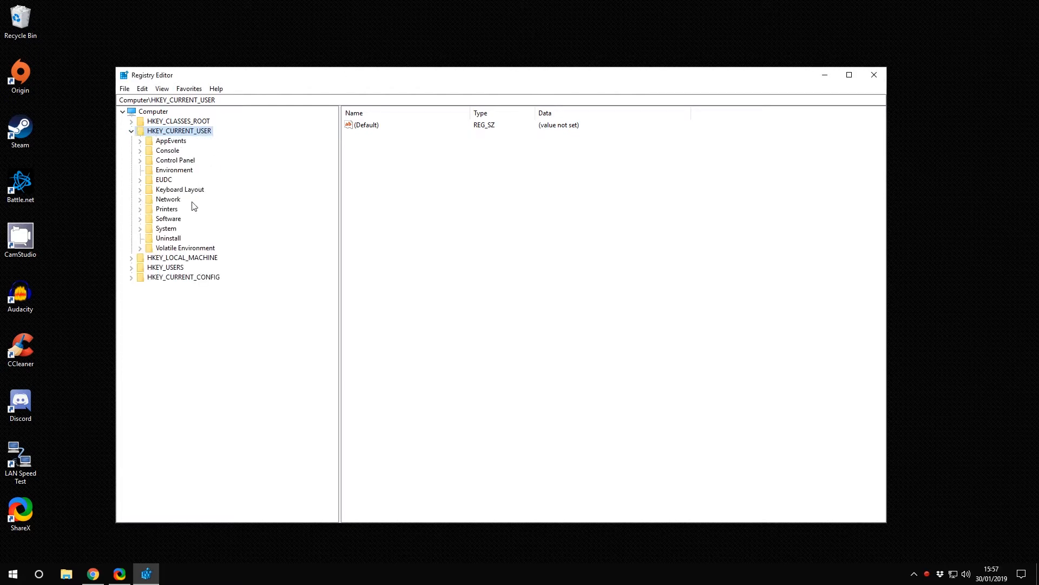
click(141, 220)
drag(333, 185, 333, 307)
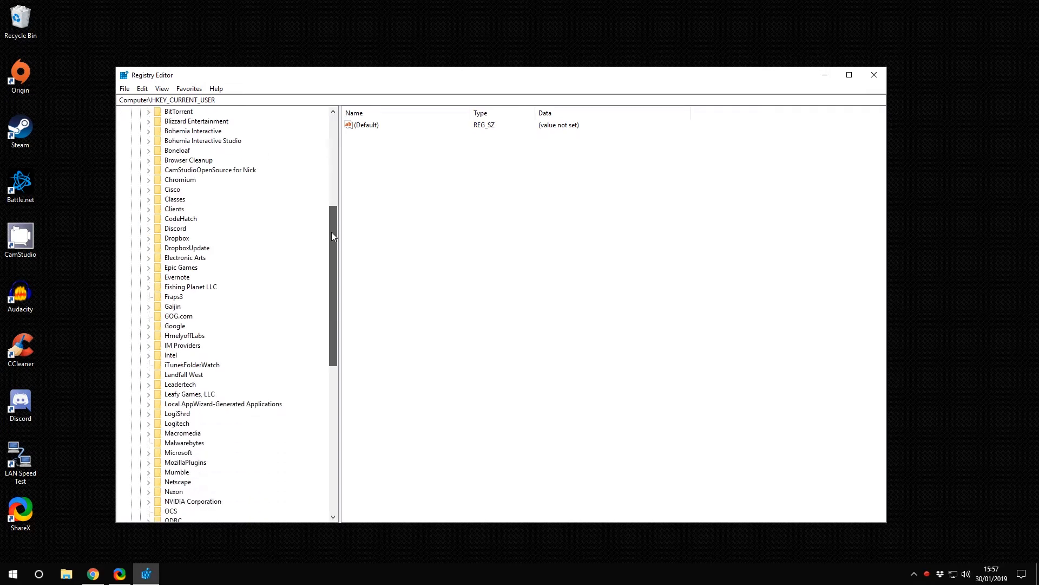
click(149, 268)
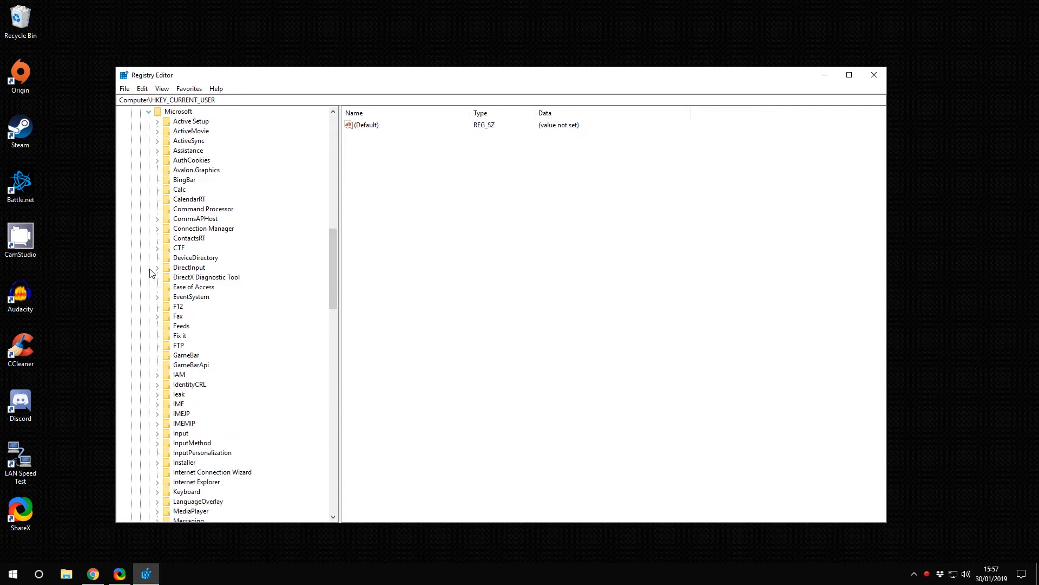
drag(333, 268, 333, 419)
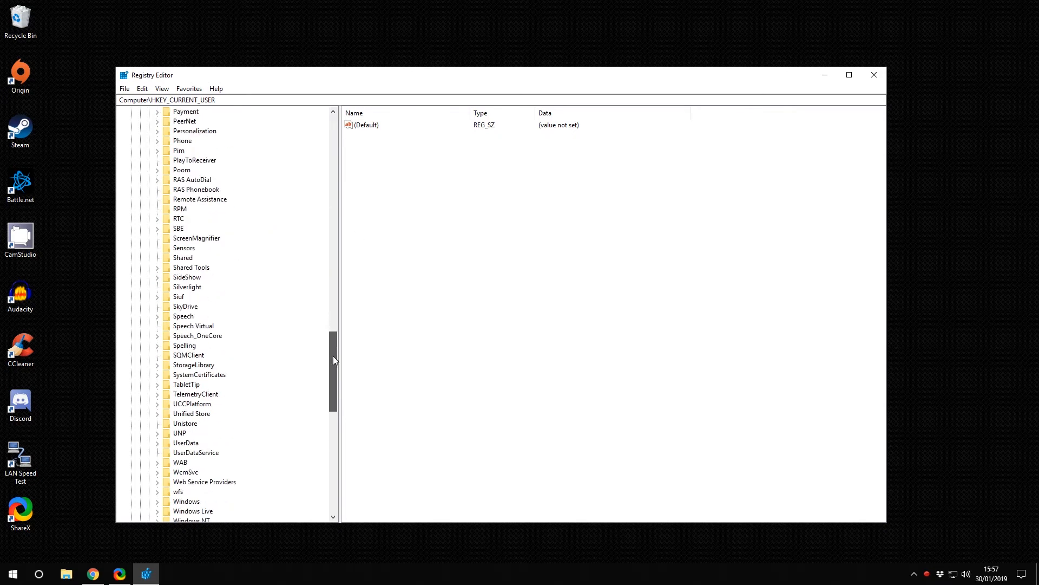
click(157, 258)
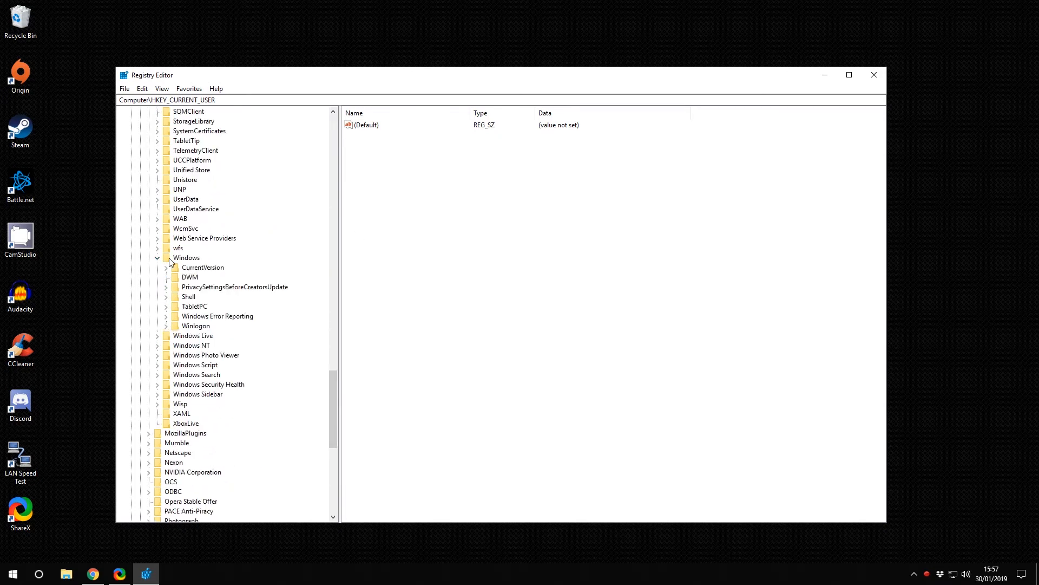
click(165, 267)
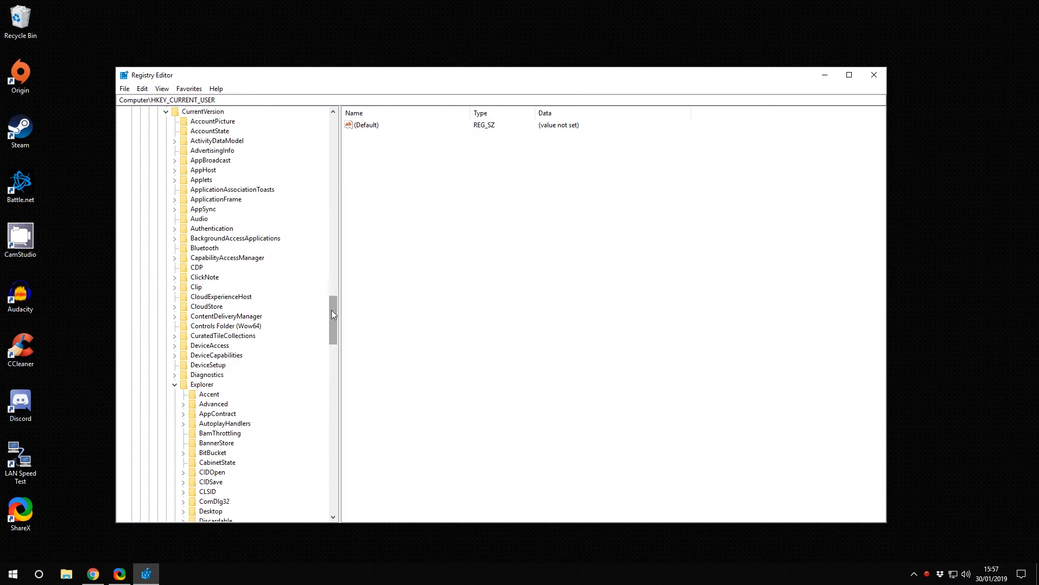
drag(332, 309, 331, 325)
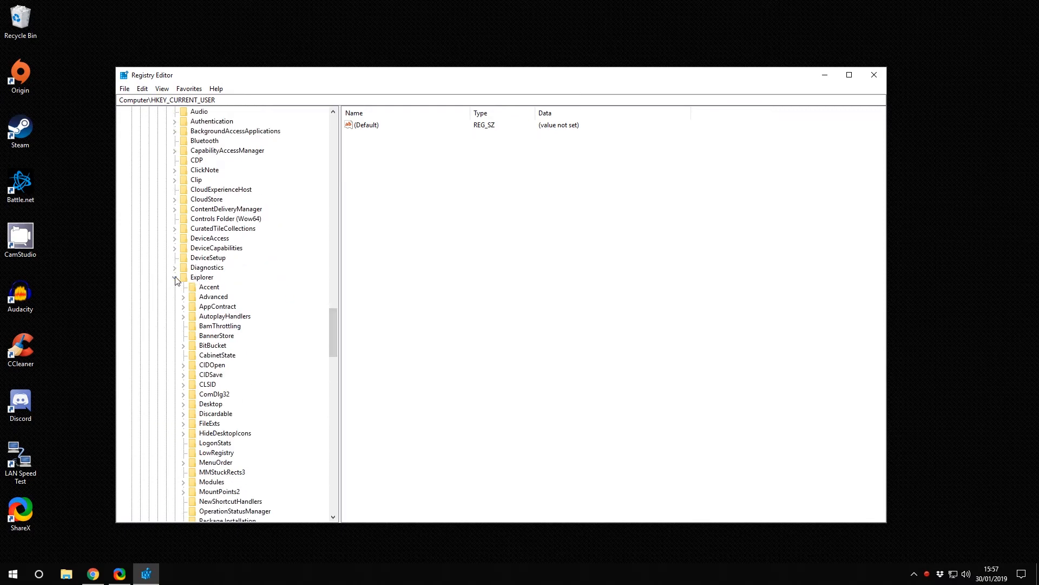
click(201, 278)
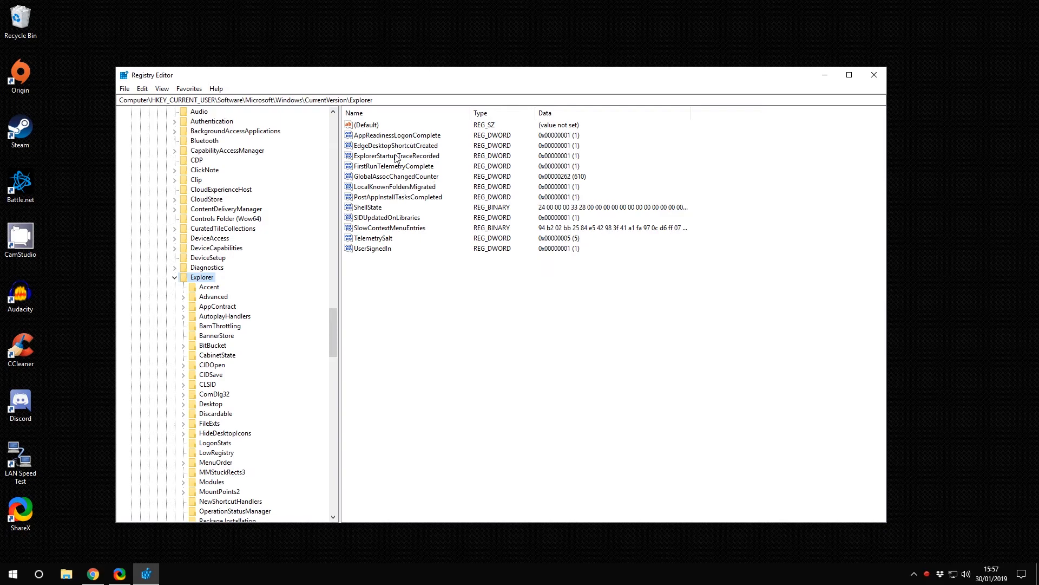
Create a new DWORD (32-bit) value named ShowDriveLettersFirst in the Explorer key.
right_click(396, 309)
mouse_move(420, 313)
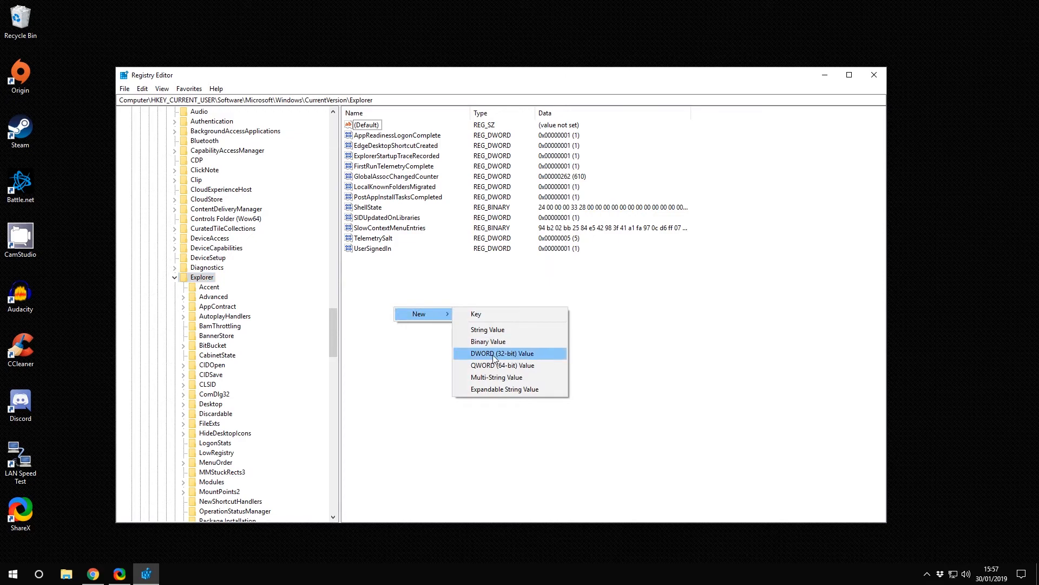
click(491, 354)
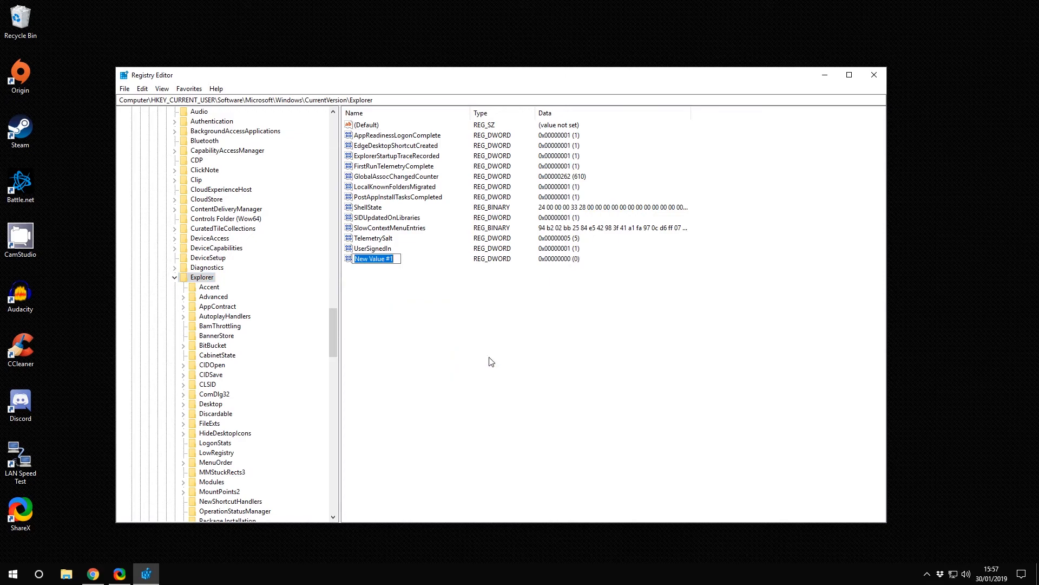
text(Show)
text(DriveLetters)
text(First)
key(Return)
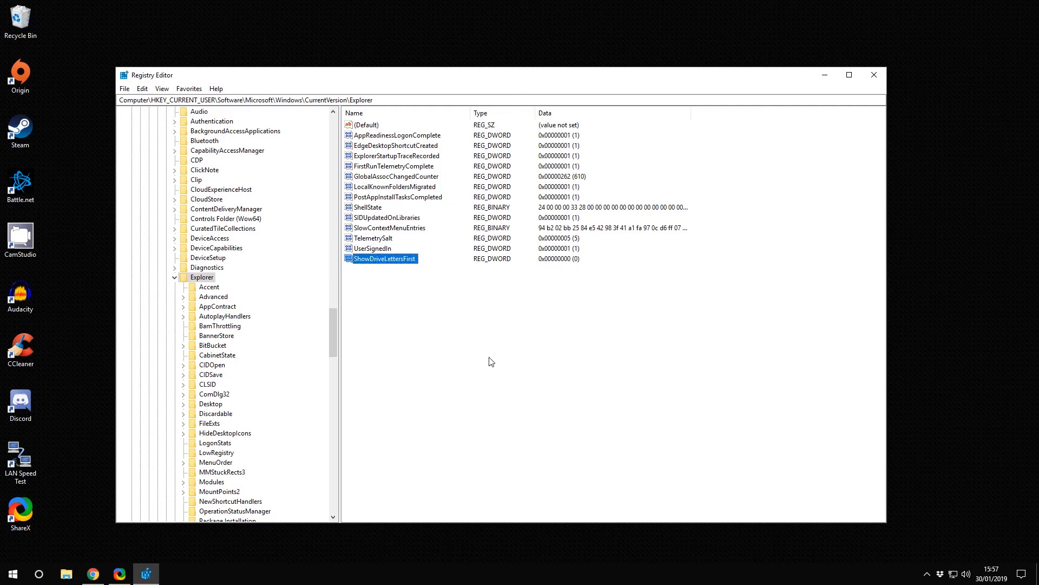
Set ShowDriveLettersFirst's value data to 4 and close Registry Editor.
double_click(376, 259)
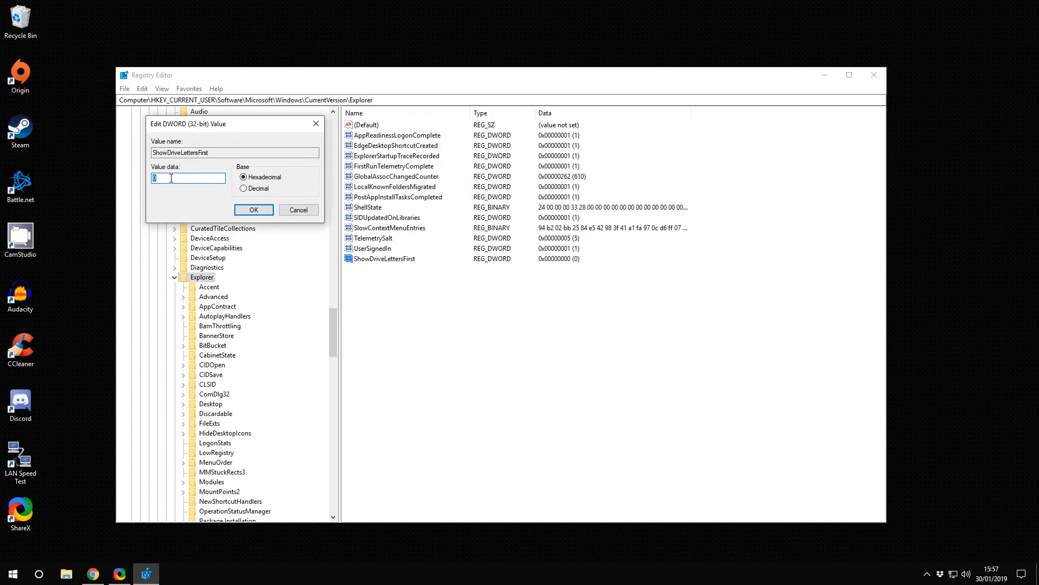
text(4)
click(260, 215)
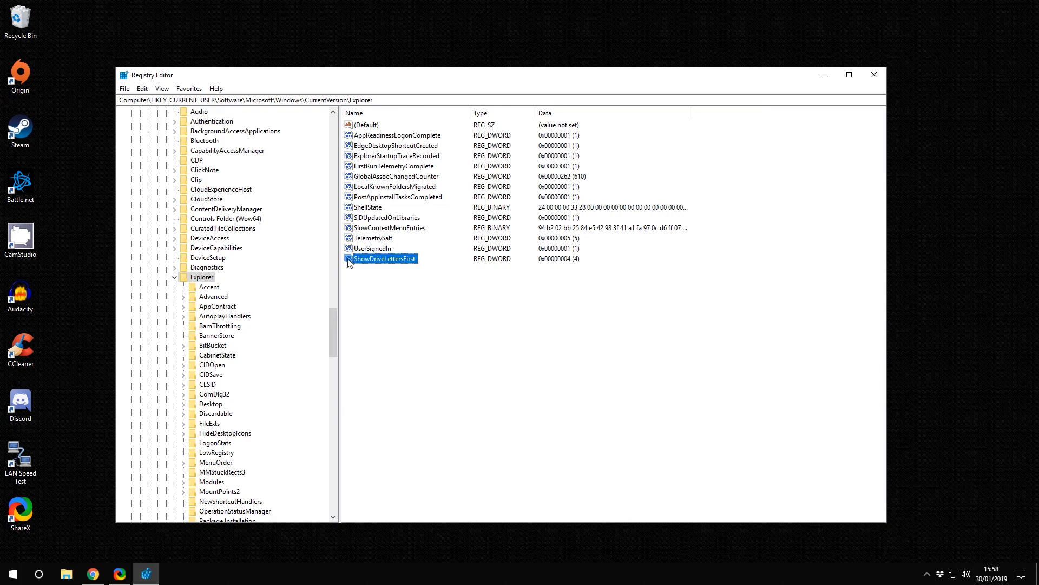
click(875, 75)
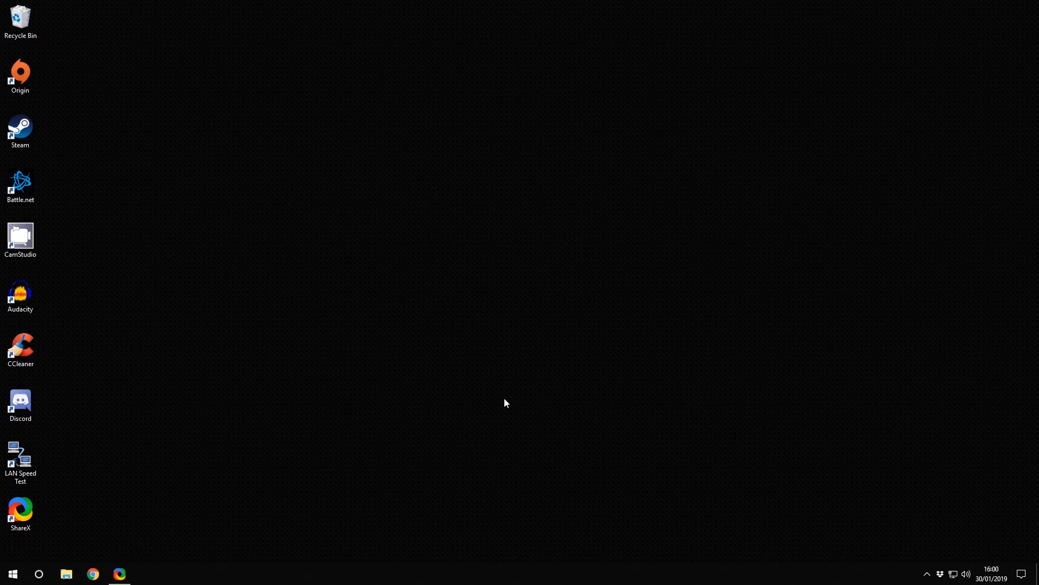
Reopen File Explorer to confirm drives list as (C:) OSDisk with letters first.
click(66, 574)
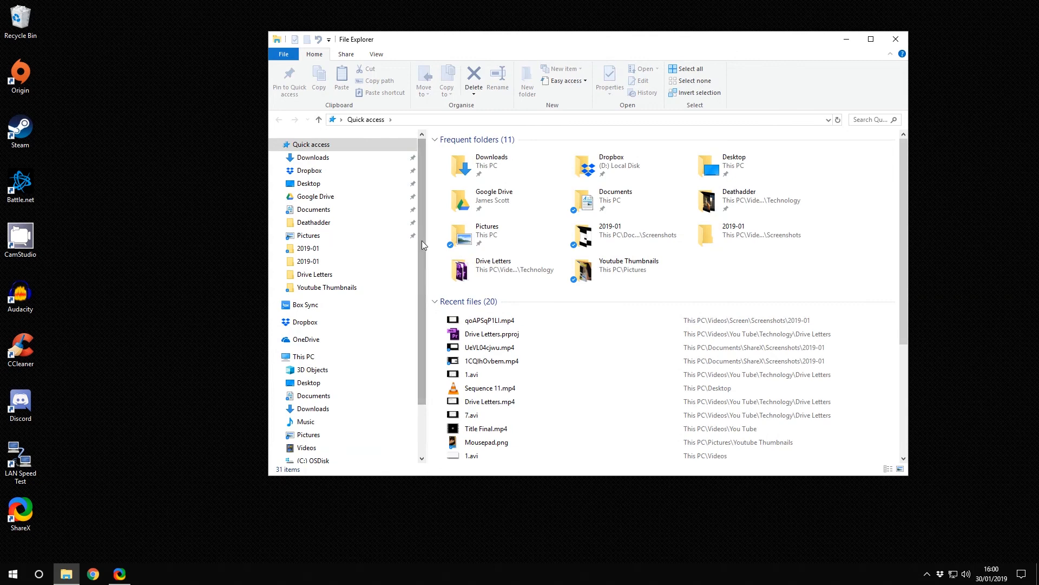
scroll(422, 240, down, 2)
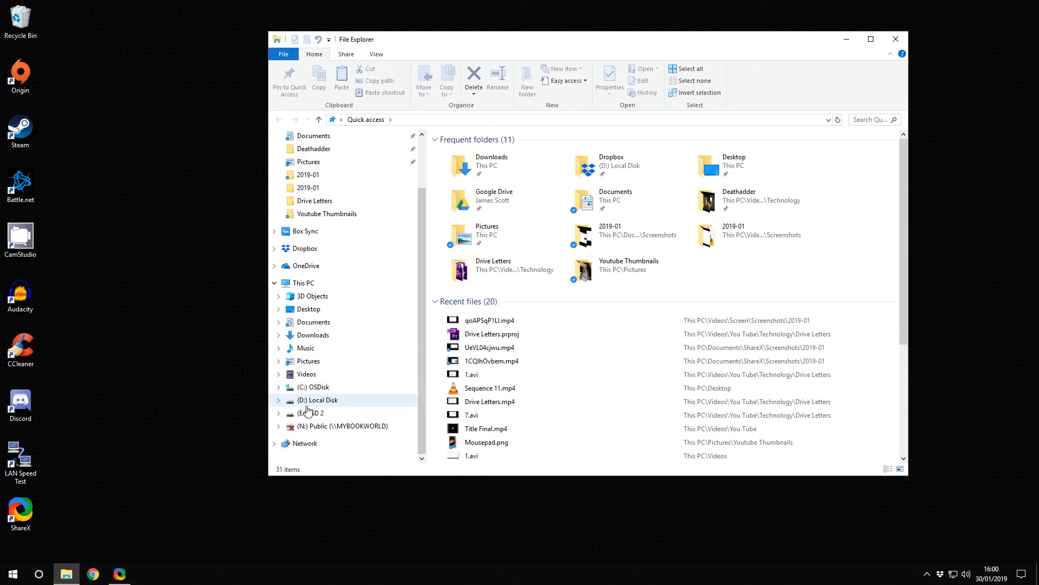